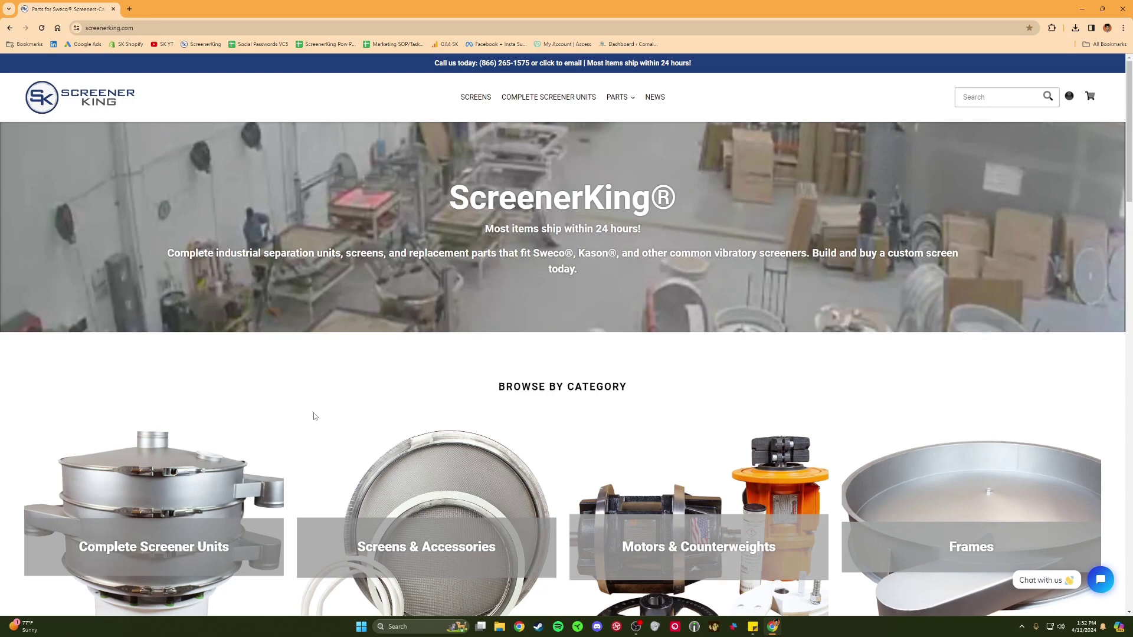
Open the Screens & Accessories collection and scroll through its product grid
scroll(314, 416, "down", 3)
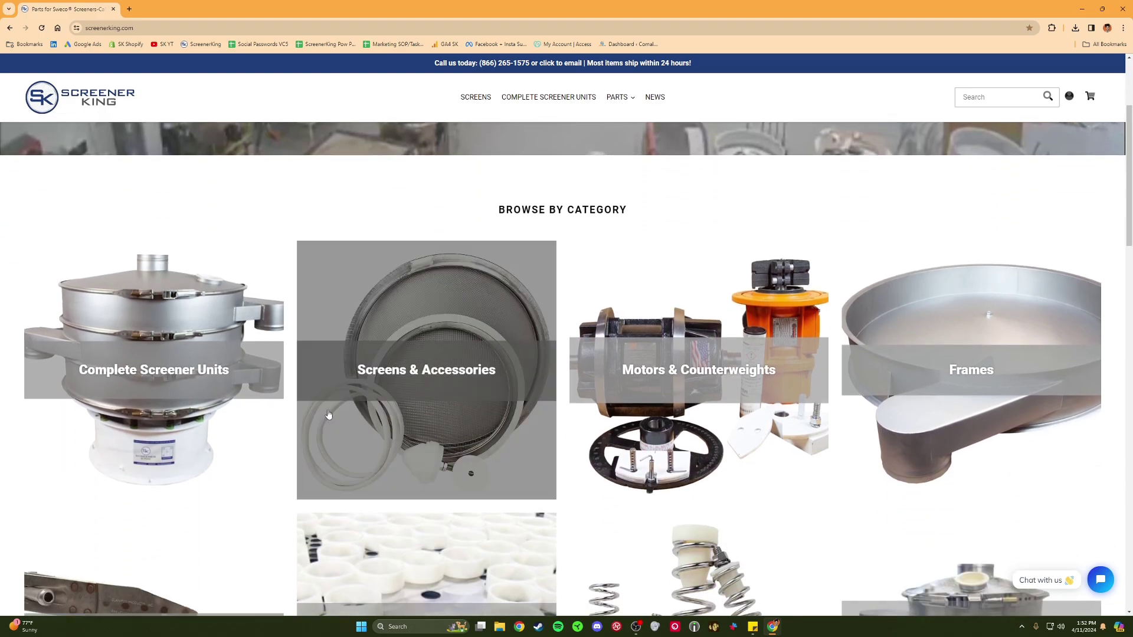
left_click(371, 399)
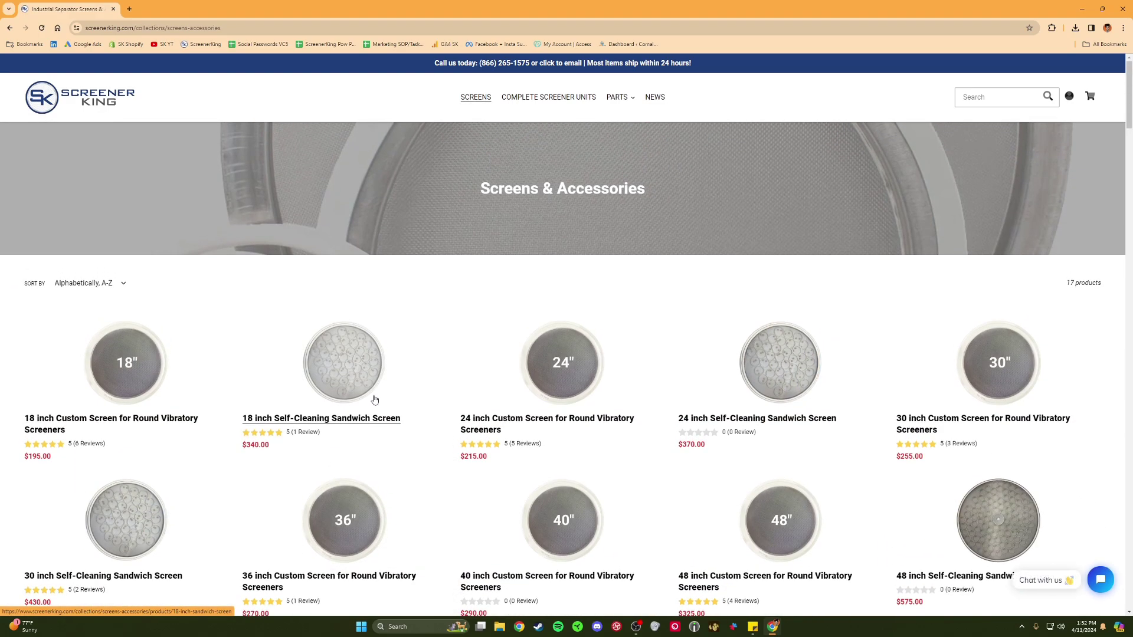
scroll(373, 400, "down", 2)
scroll(374, 400, "down", 1)
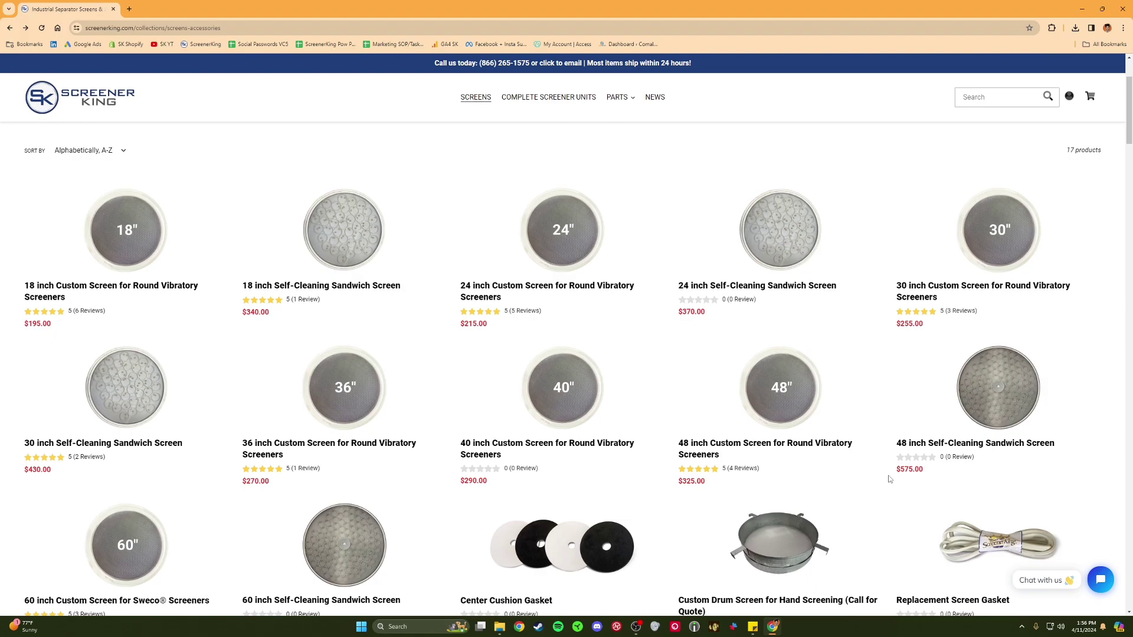
Review the spec charts and open the 48 inch Custom Screen product page
left_click(992, 426)
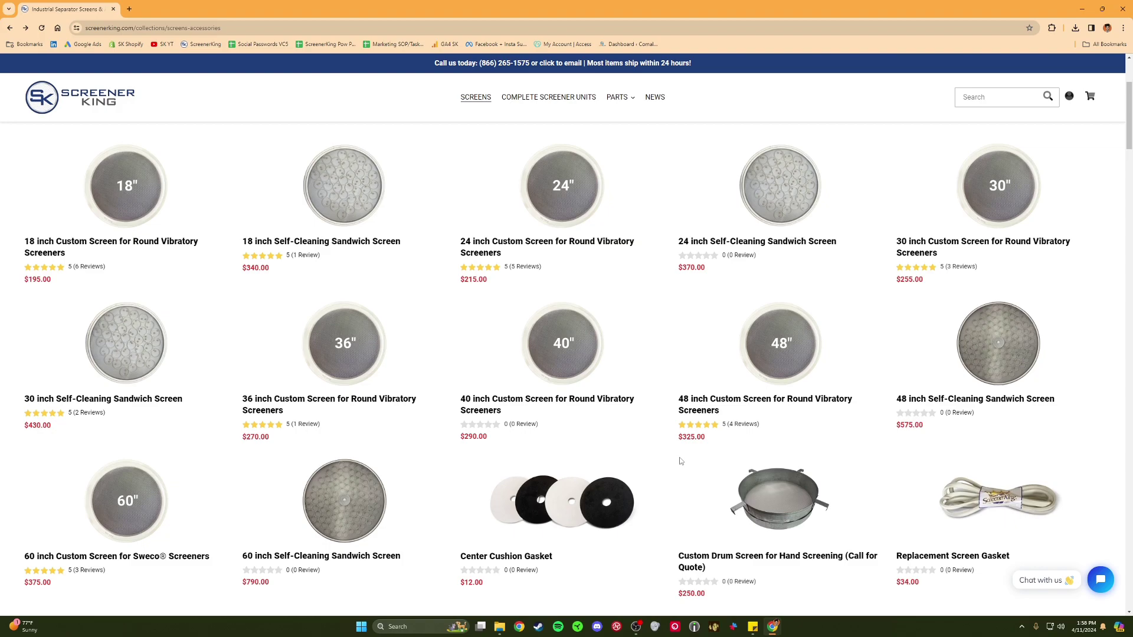
scroll(682, 462, "down", 13)
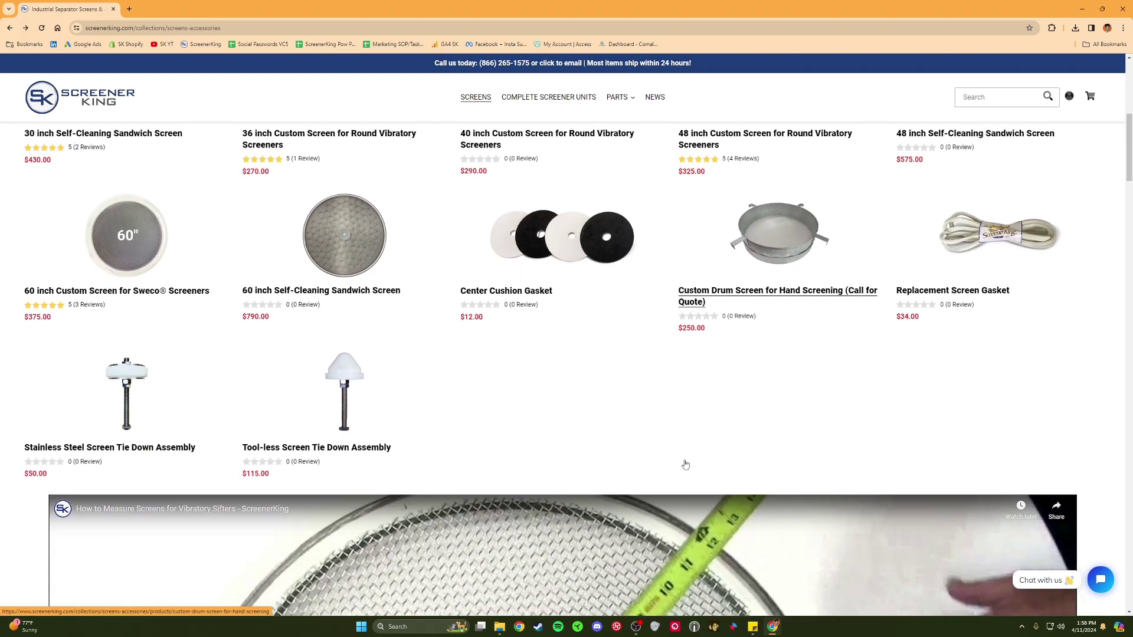
scroll(687, 464, "down", 15)
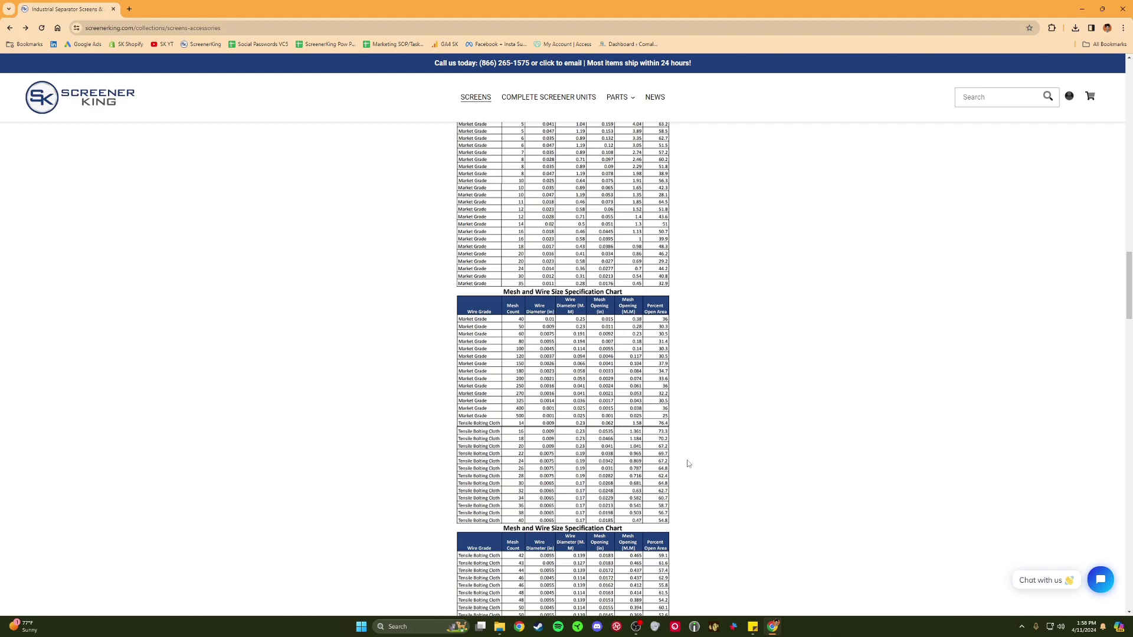
scroll(688, 463, "up", 20)
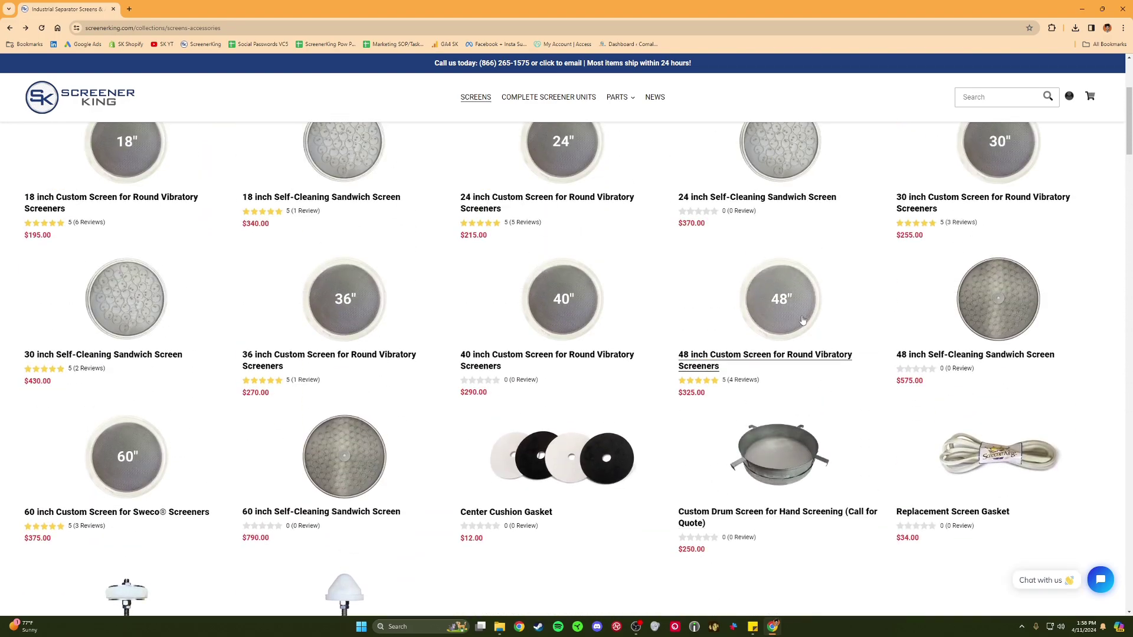
left_click(802, 319)
On the 48 inch Custom Screen page, preview Market Grade and the Mesh Options list without committing
left_click(361, 326)
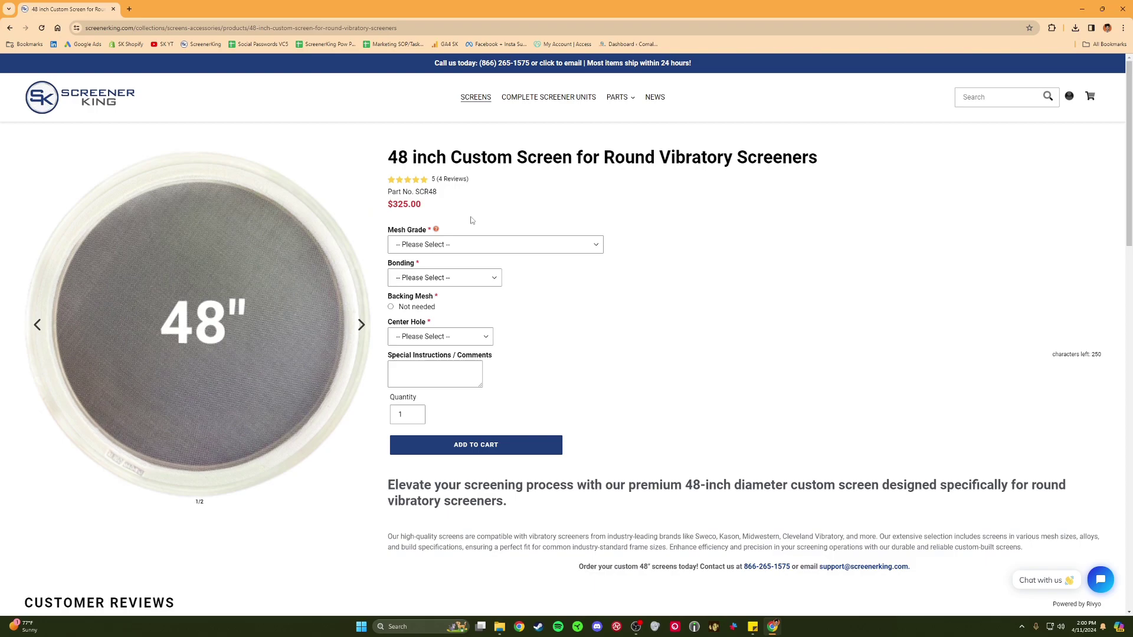
left_click(465, 244)
left_click(458, 264)
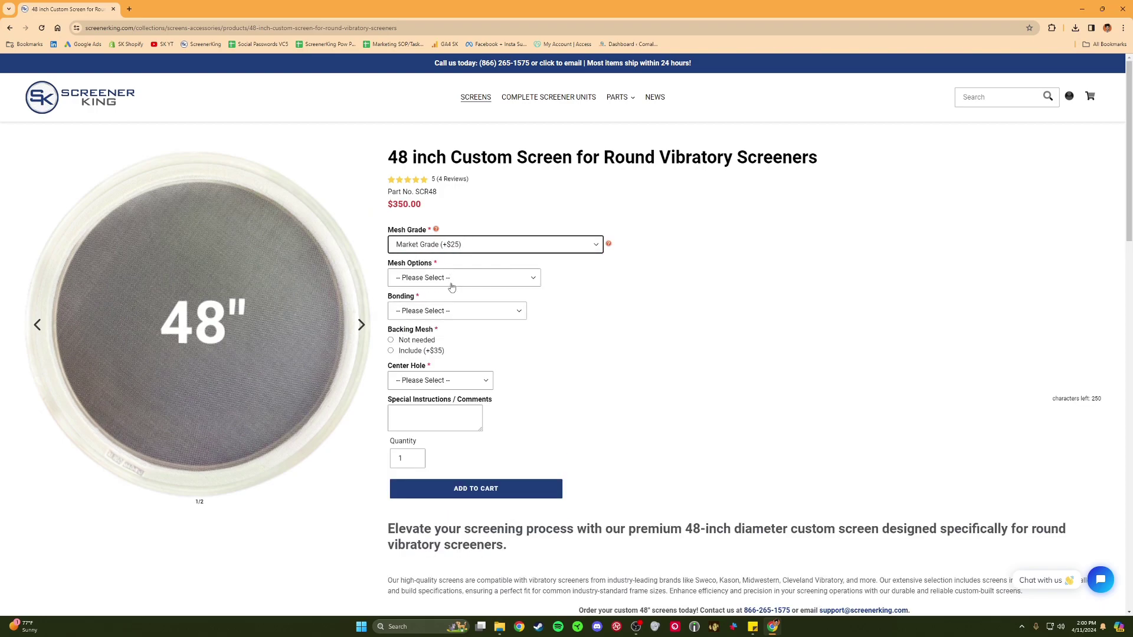
left_click(451, 282)
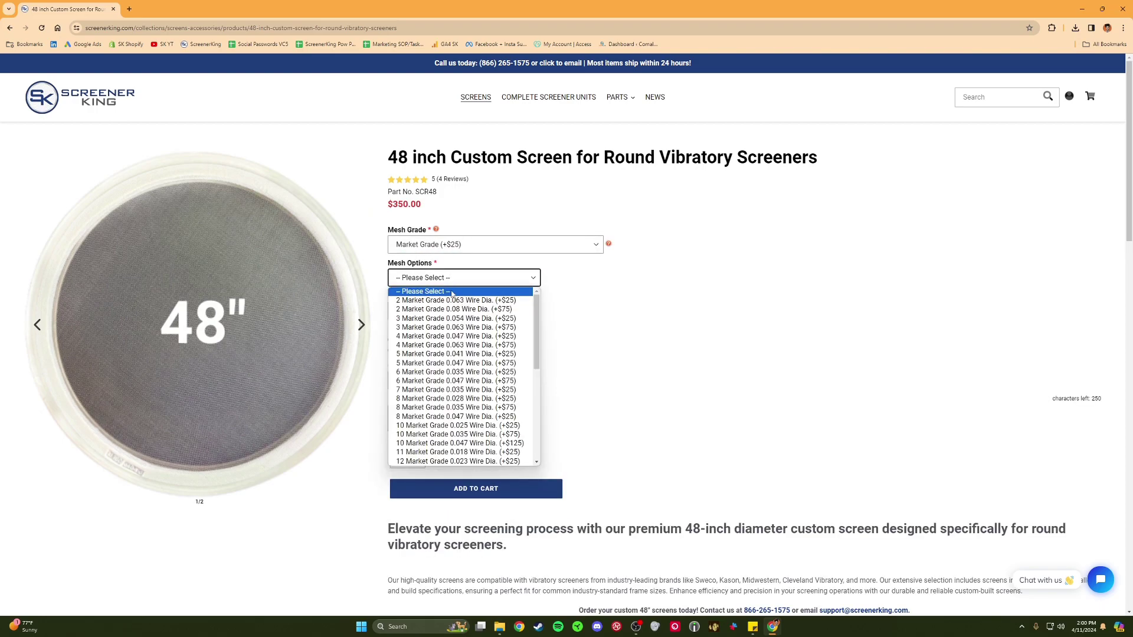
left_click(531, 303)
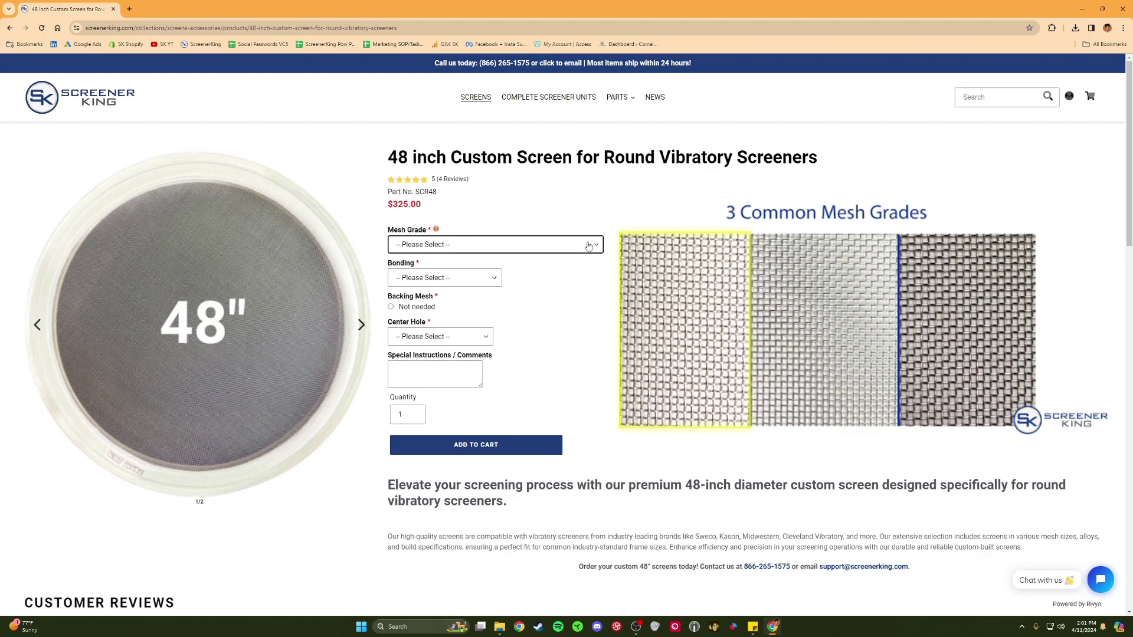
Compare Market Grade and Tensile Bolting Cloth, then settle on Mill Grade mesh (+$15, $340.00)
left_click(588, 246)
left_click(520, 265)
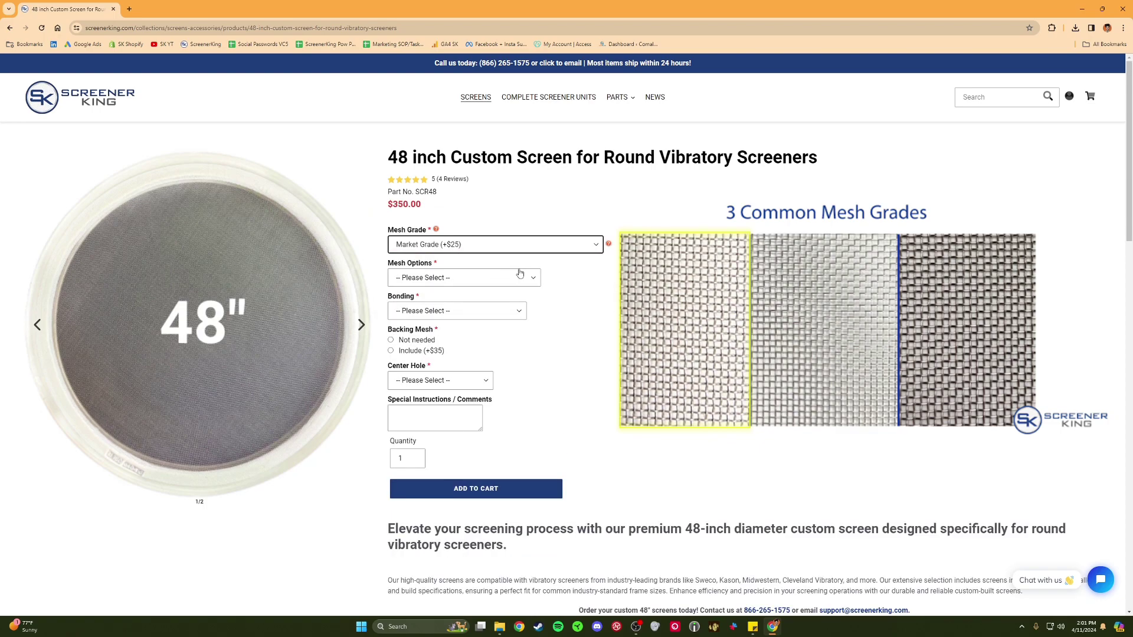
left_click(549, 250)
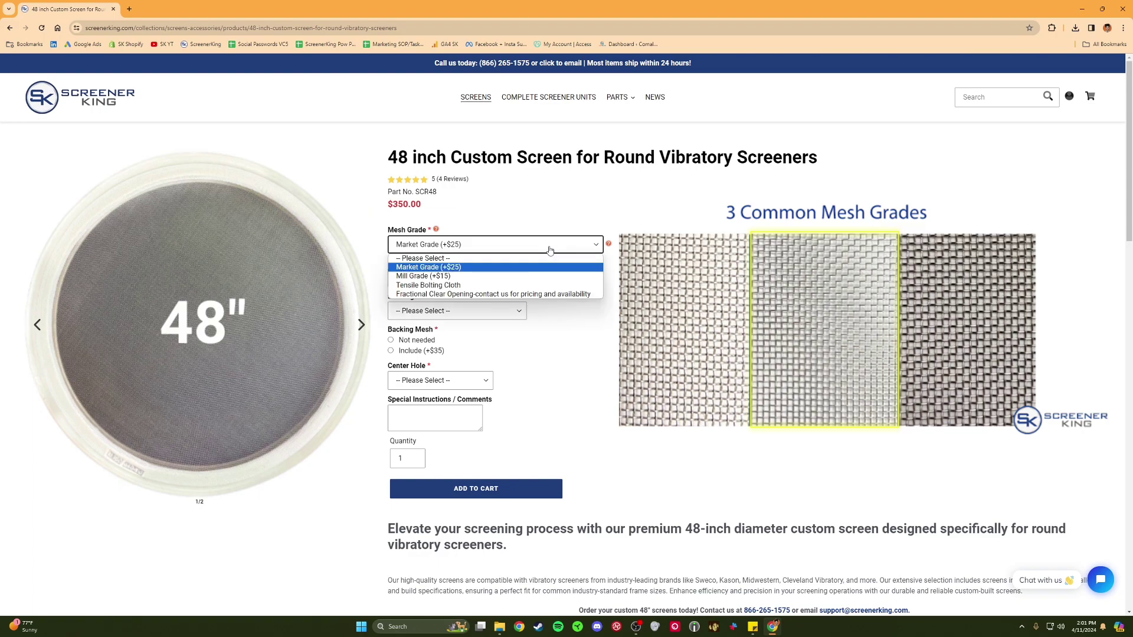
left_click(504, 289)
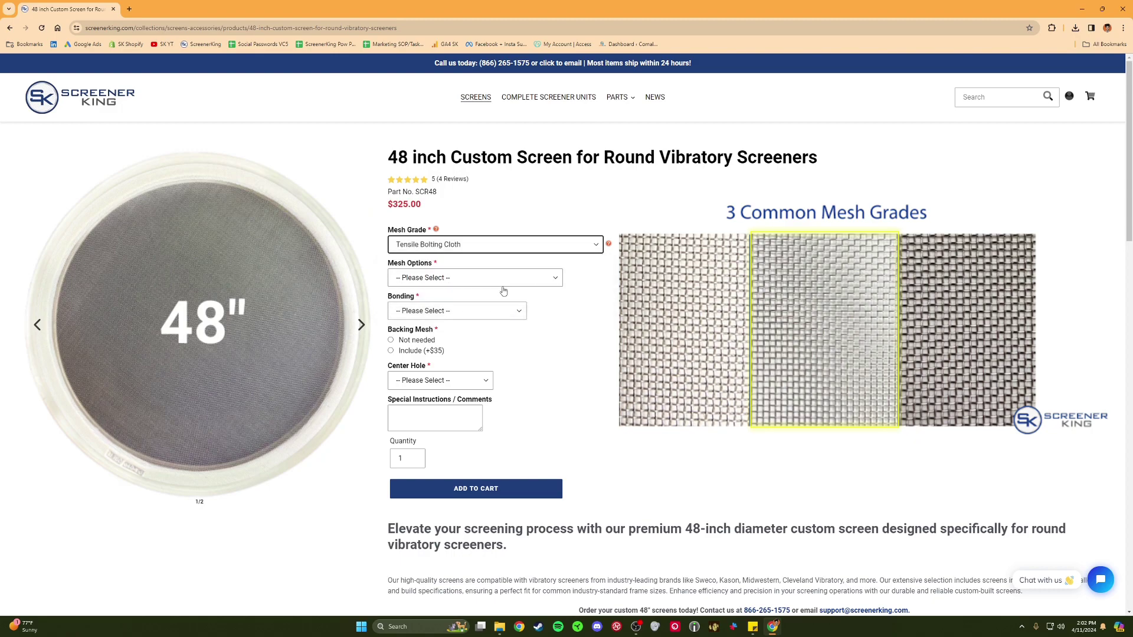
left_click(515, 249)
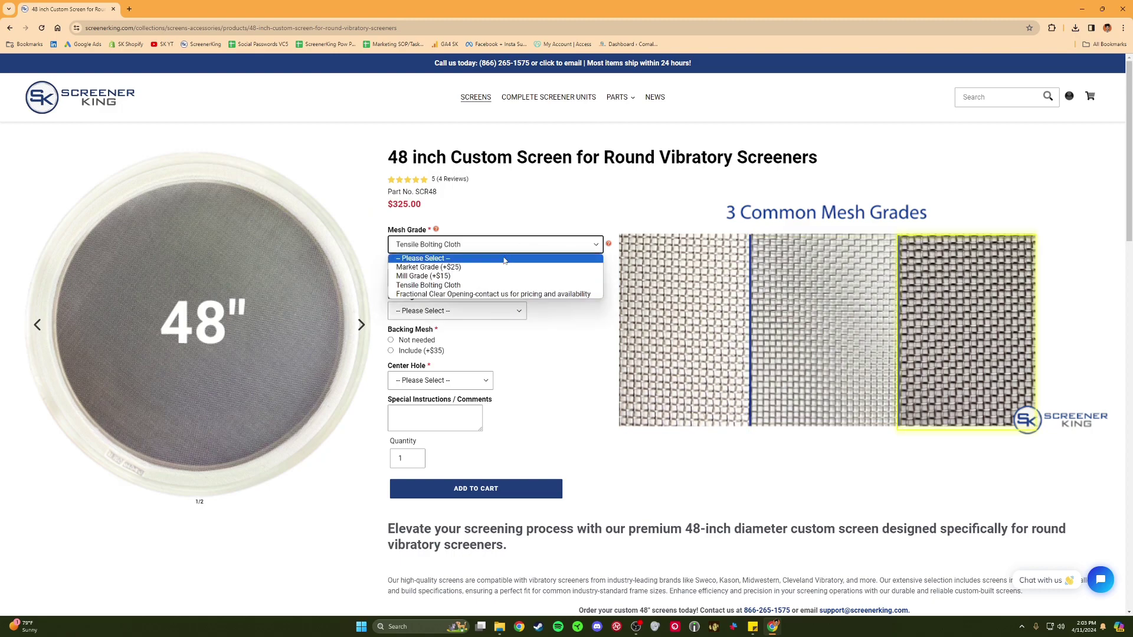
left_click(476, 278)
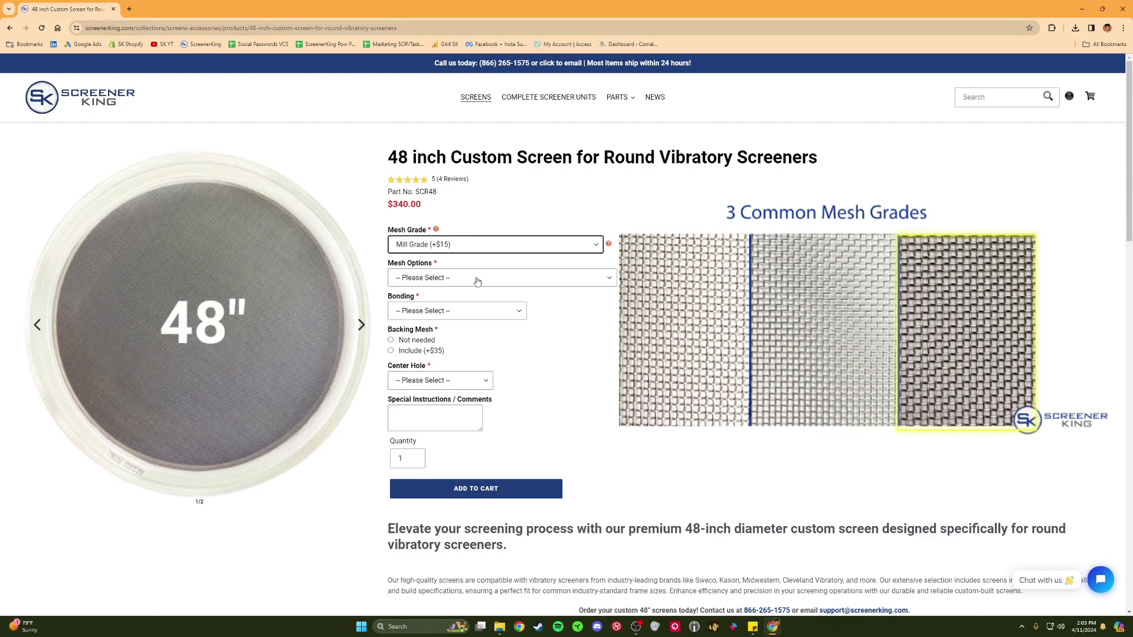
left_click(556, 226)
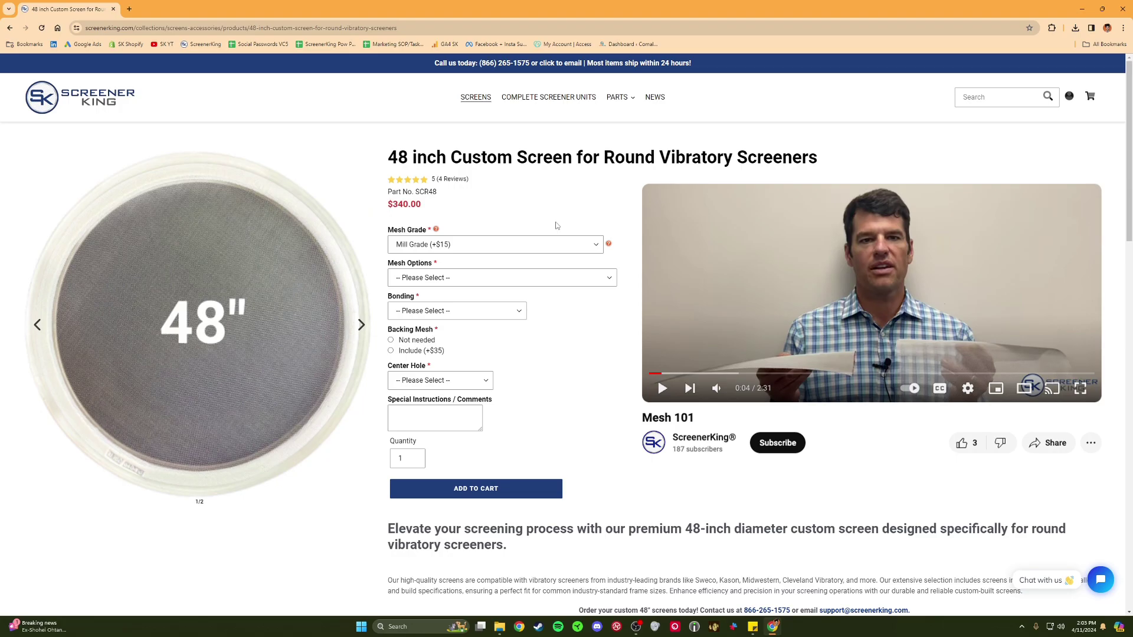
Return to the Screens & Accessories collection and scroll down to check the mesh chart
scroll(557, 266, "down", 1)
key("alt+Left")
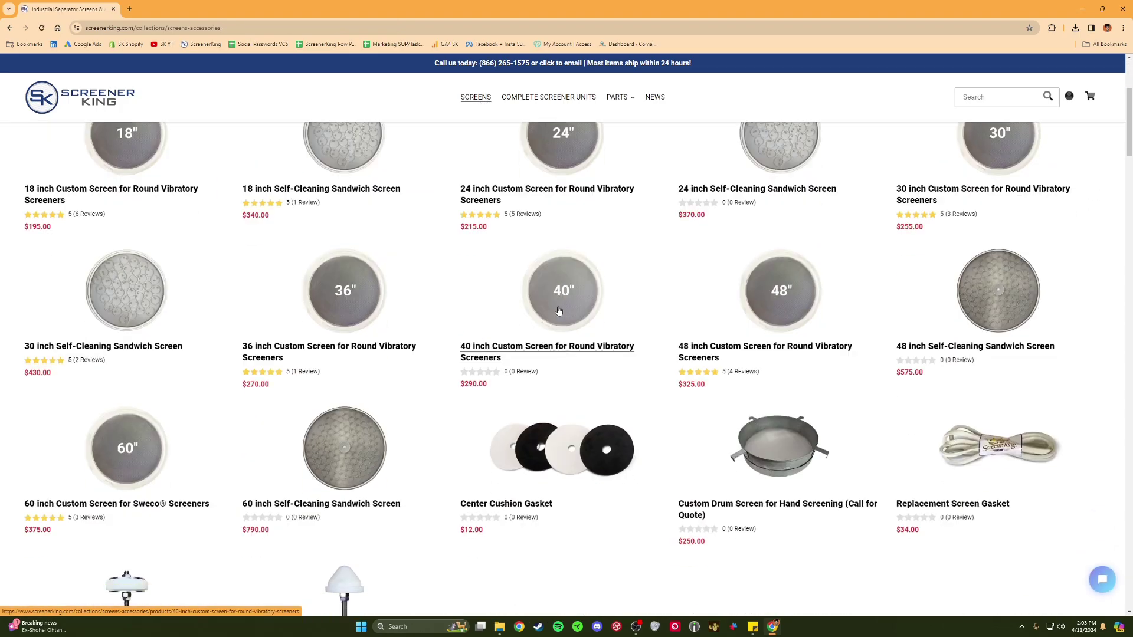
scroll(558, 311, "down", 15)
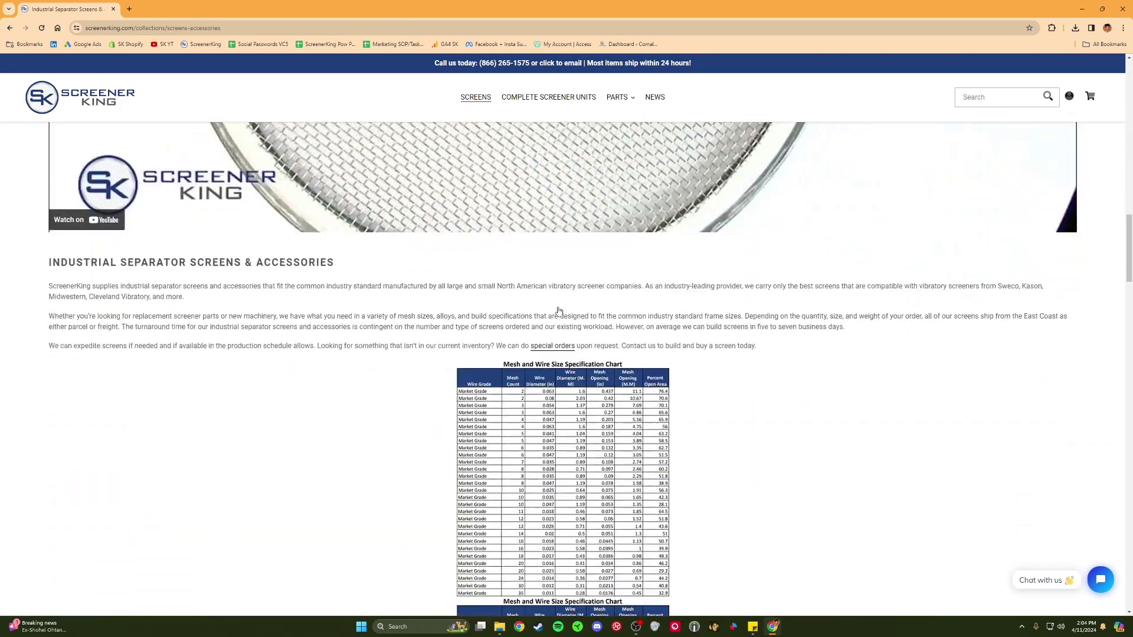
scroll(558, 311, "down", 4)
scroll(558, 311, "down", 2)
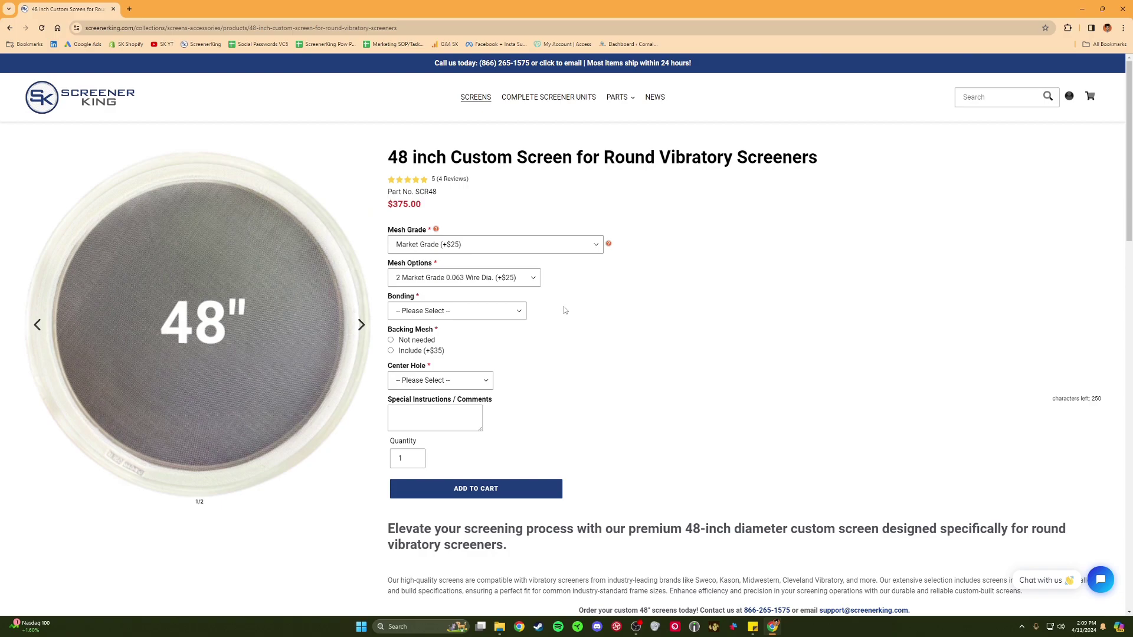
Expand the Bonding dropdown on the $375.00 Market Grade 48 inch screen
left_click(513, 318)
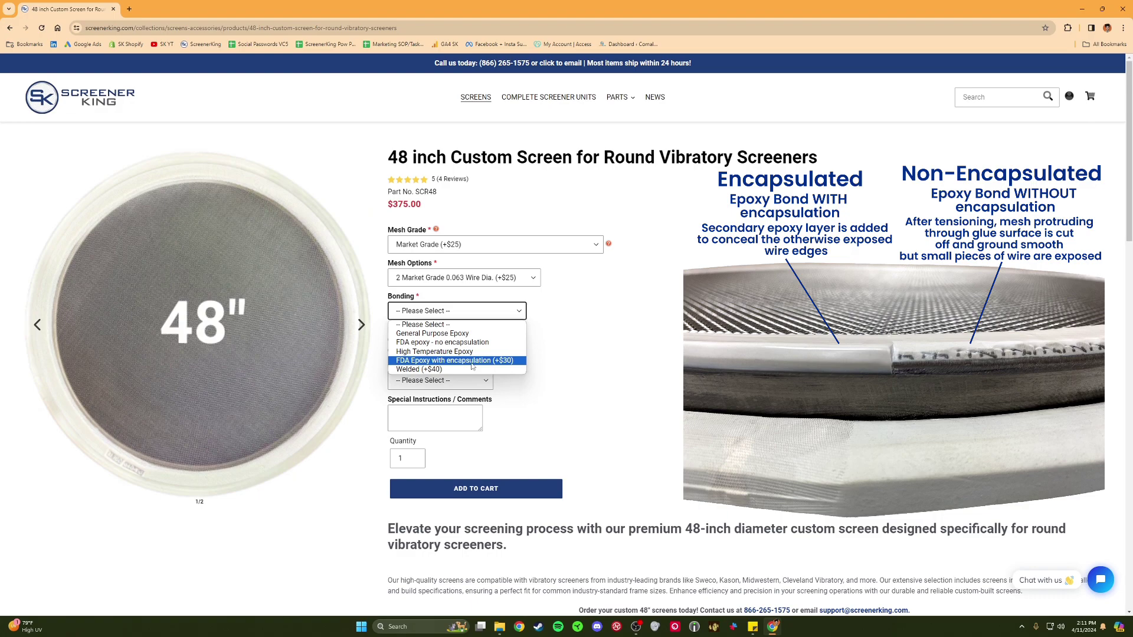
Choose General Purpose Epoxy bonding and include backing mesh (+$35), making the price $410.00
left_click(456, 333)
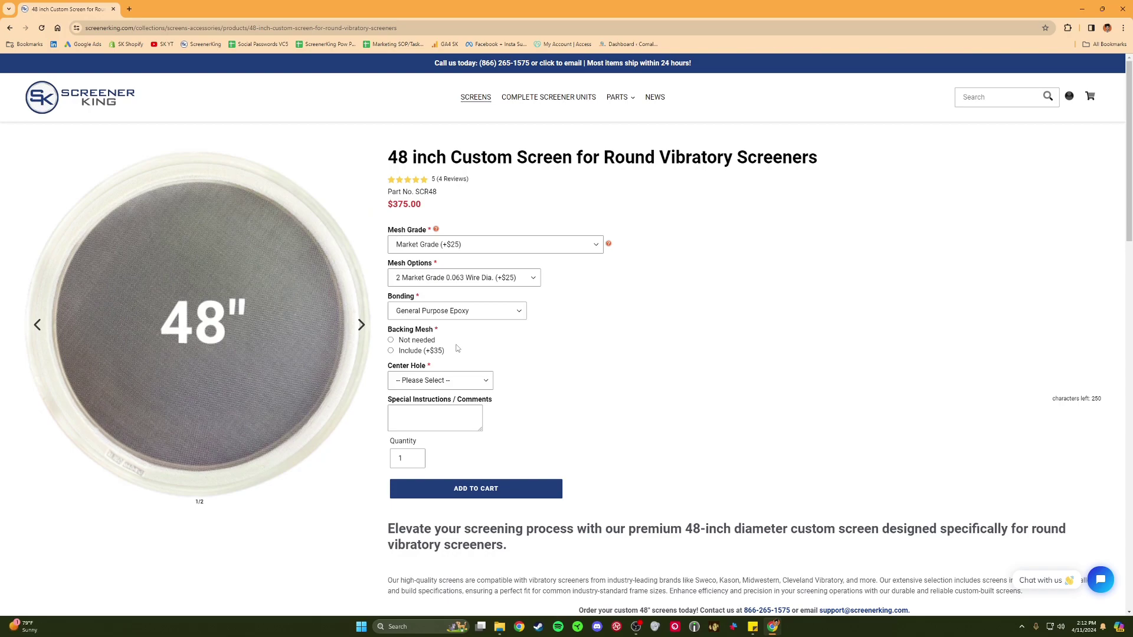
mouse_move(456, 349)
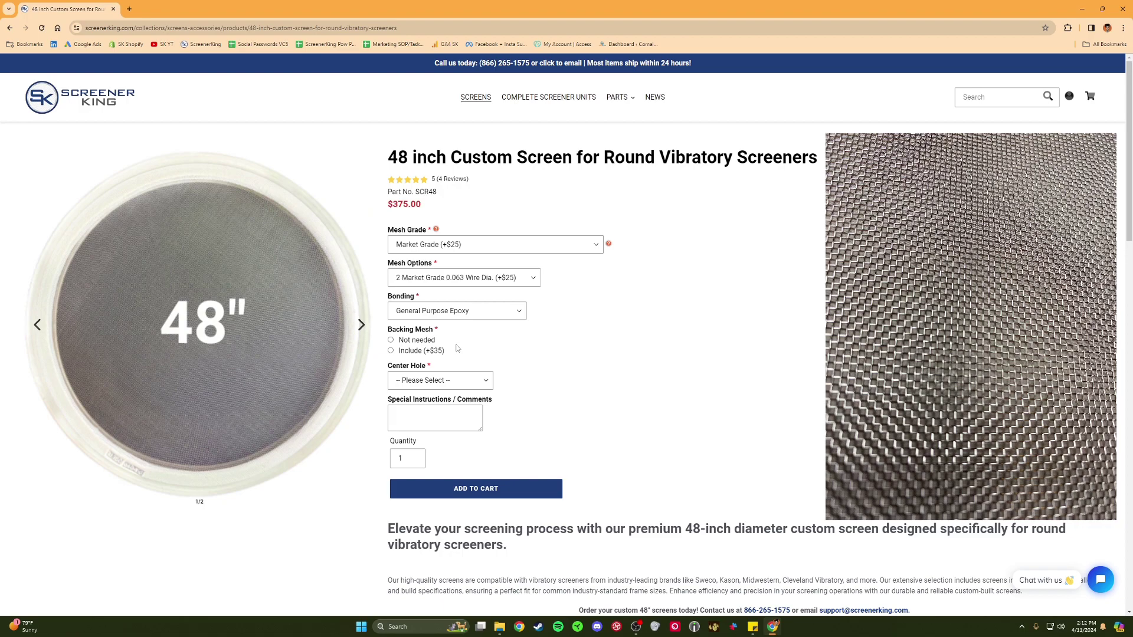
left_click(405, 354)
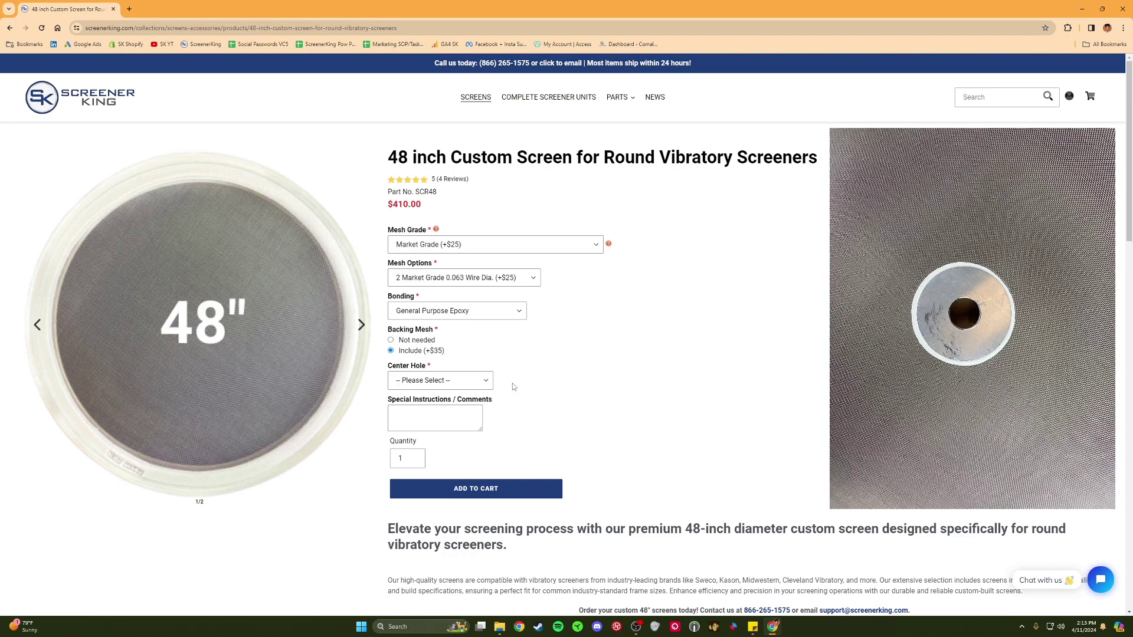
Select Include Center Hole (+$15) and close its preview, bringing the total to $425.00
left_click(469, 384)
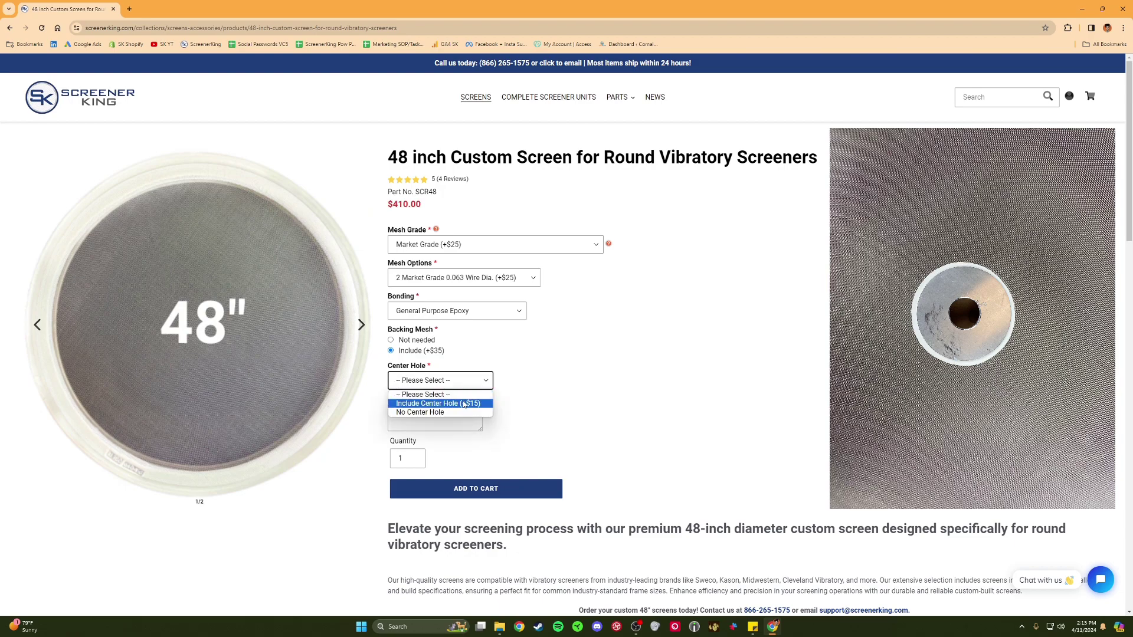
left_click(464, 404)
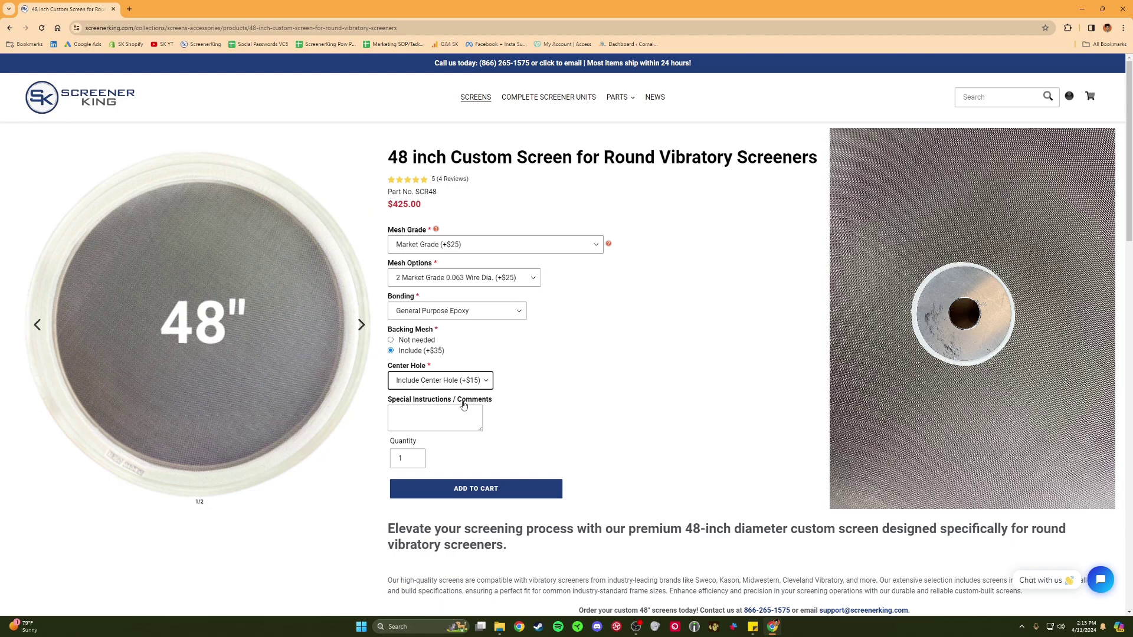
left_click(463, 405)
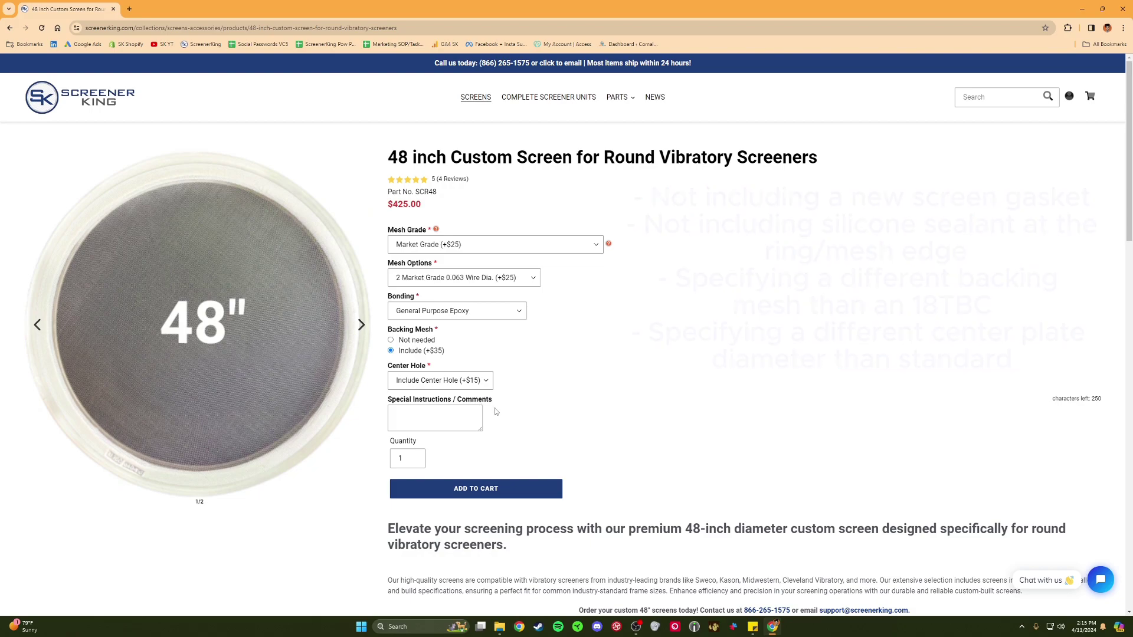
left_click(440, 415)
left_click(438, 467)
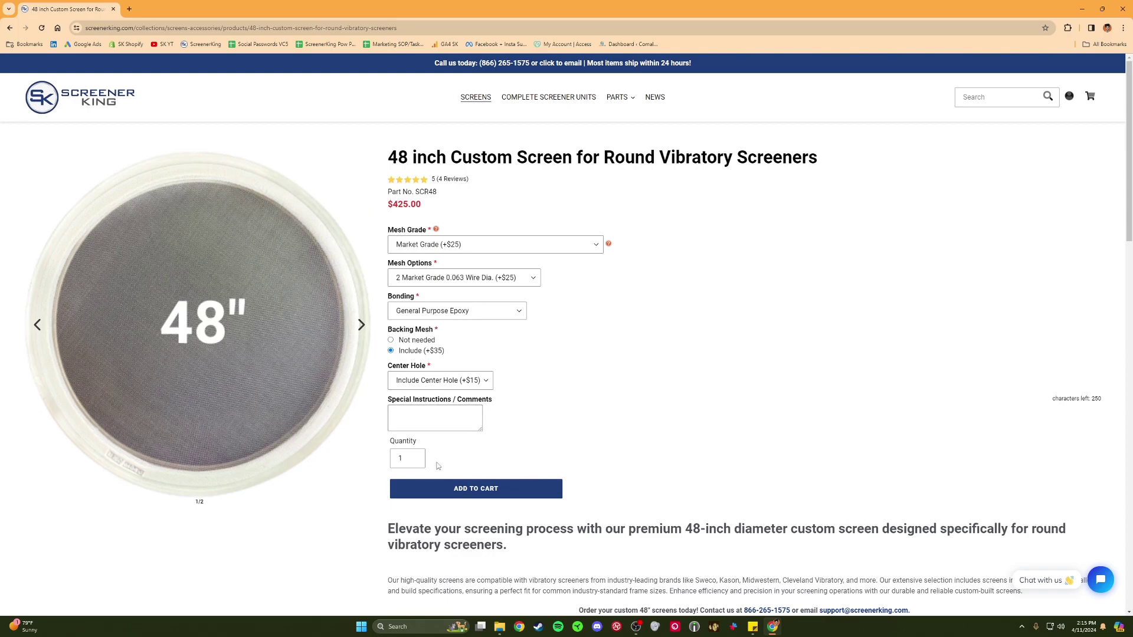